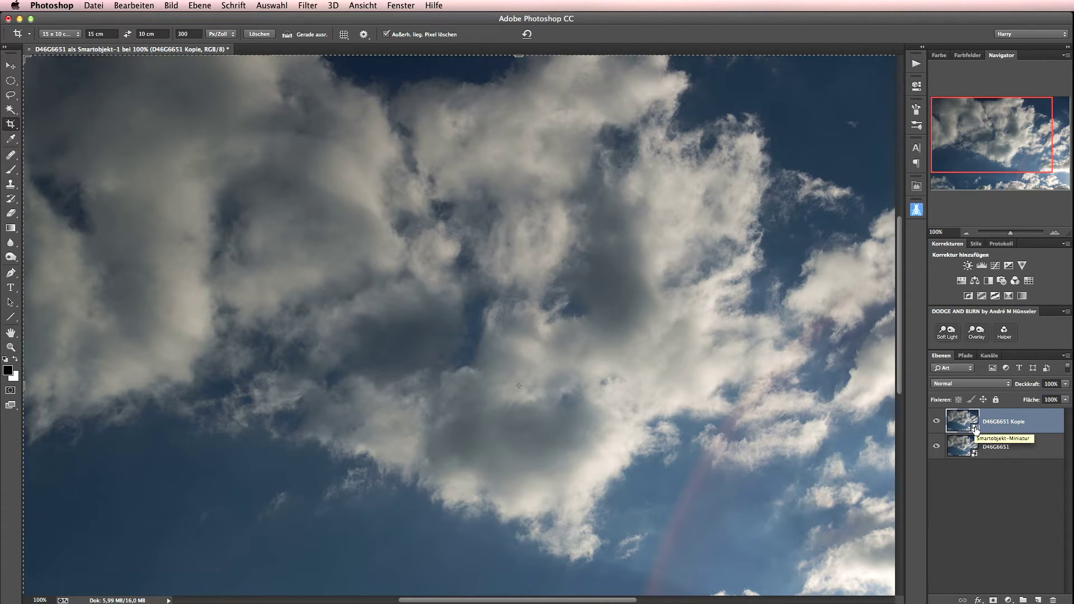
# Open the raw settings of the D46G6651 Kopie smart object and set Farbtemperatur to 4750, Belichtung to +0,30 and Kontrast to +18.
pyautogui.doubleClick(974, 427)
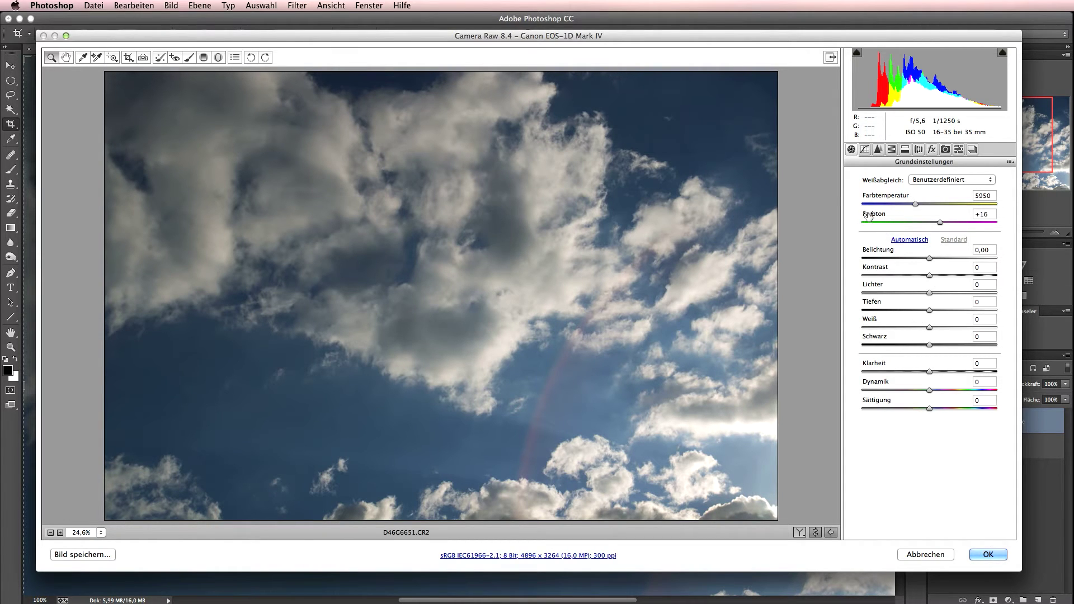
pyautogui.moveTo(886, 198); pyautogui.dragTo(871, 199)
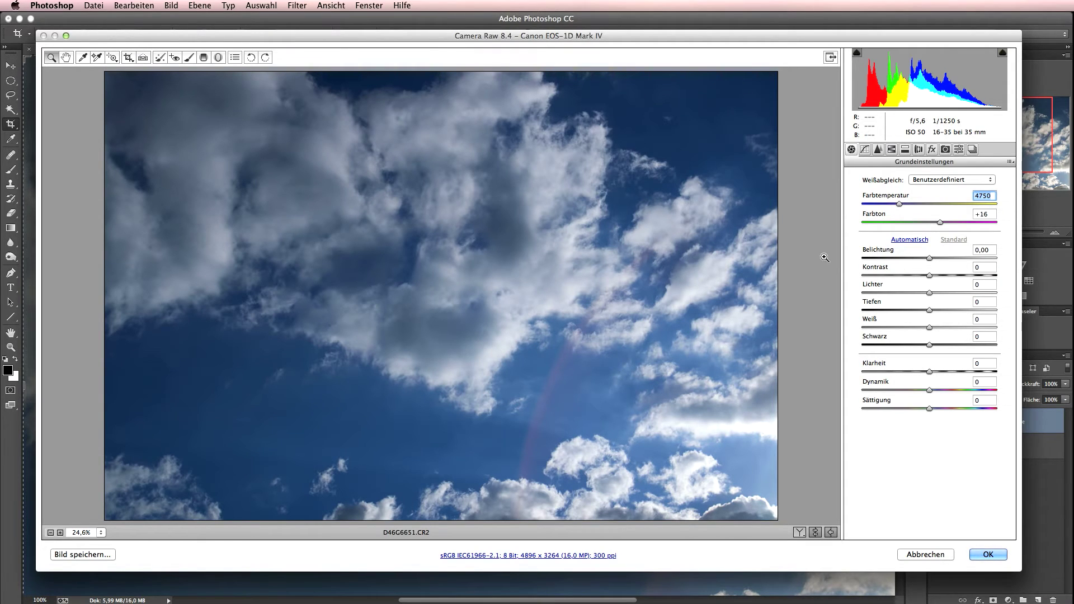
pyautogui.moveTo(876, 251); pyautogui.dragTo(879, 252)
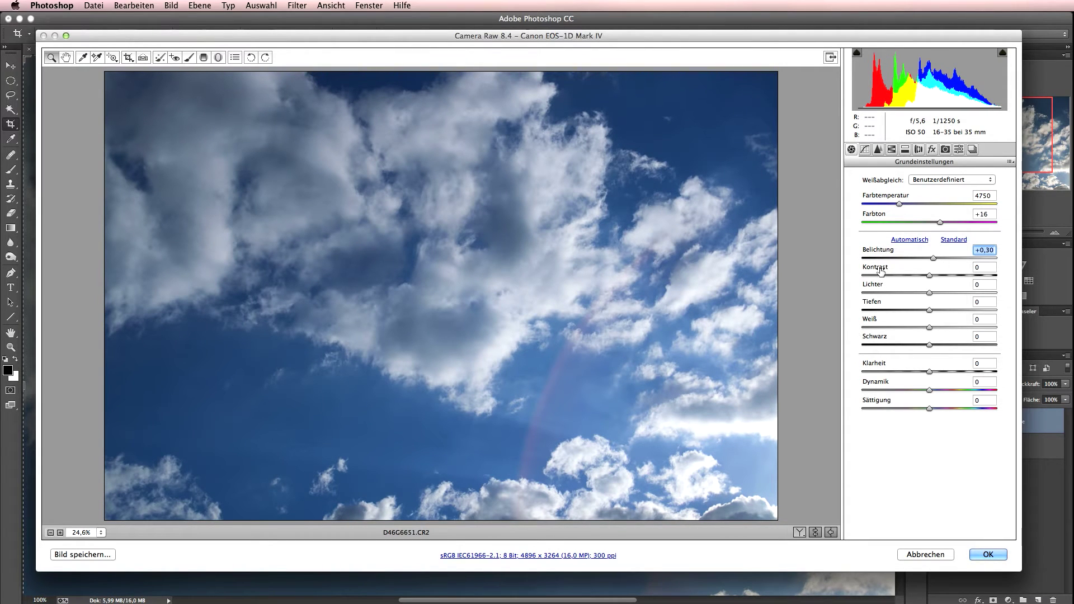
pyautogui.moveTo(881, 271); pyautogui.dragTo(891, 270)
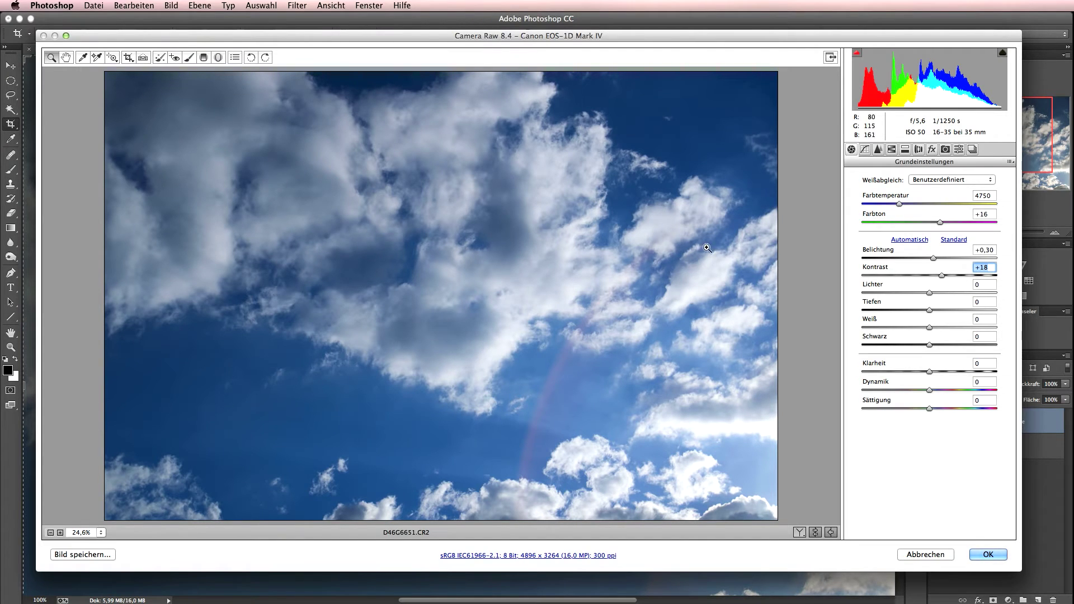
# Lower Lichter to -41 and raise Tiefen to +100 in the basic adjustments.
pyautogui.moveTo(871, 284); pyautogui.dragTo(933, 302)
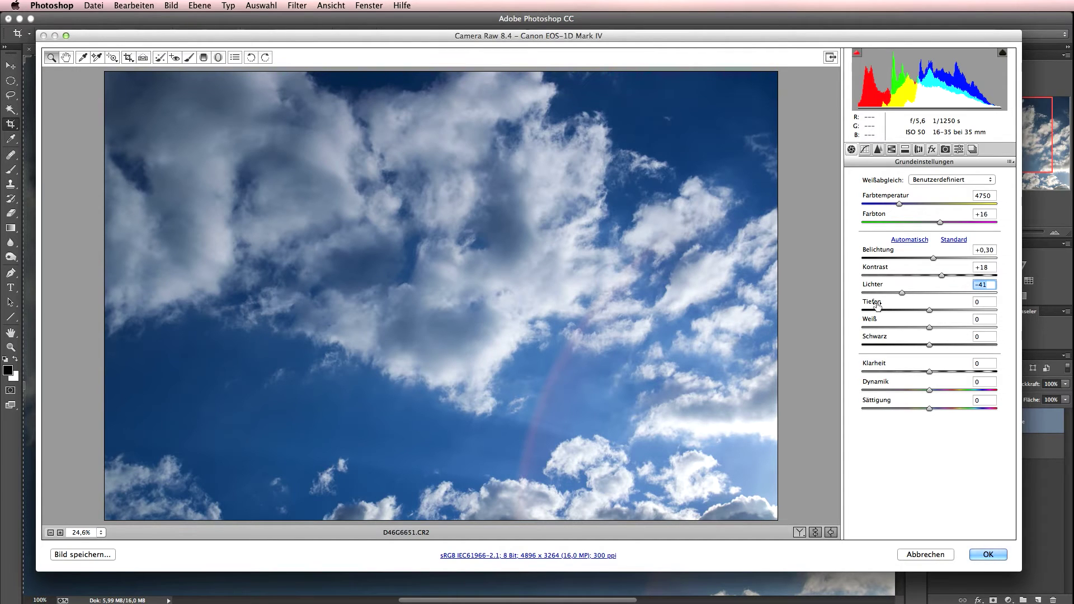
pyautogui.press('Tab')
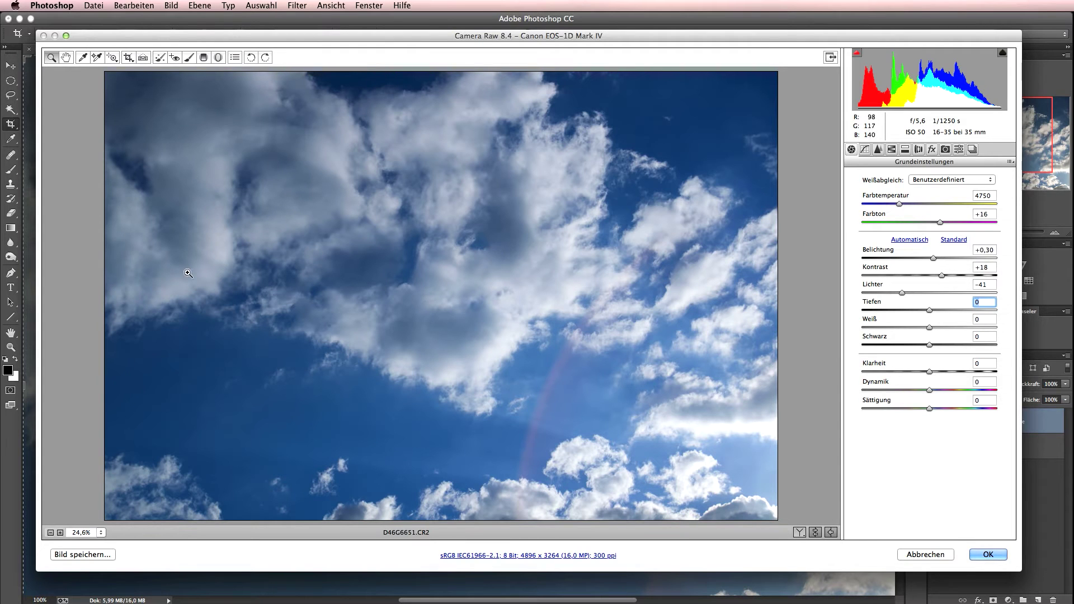
pyautogui.moveTo(873, 305); pyautogui.dragTo(1025, 315)
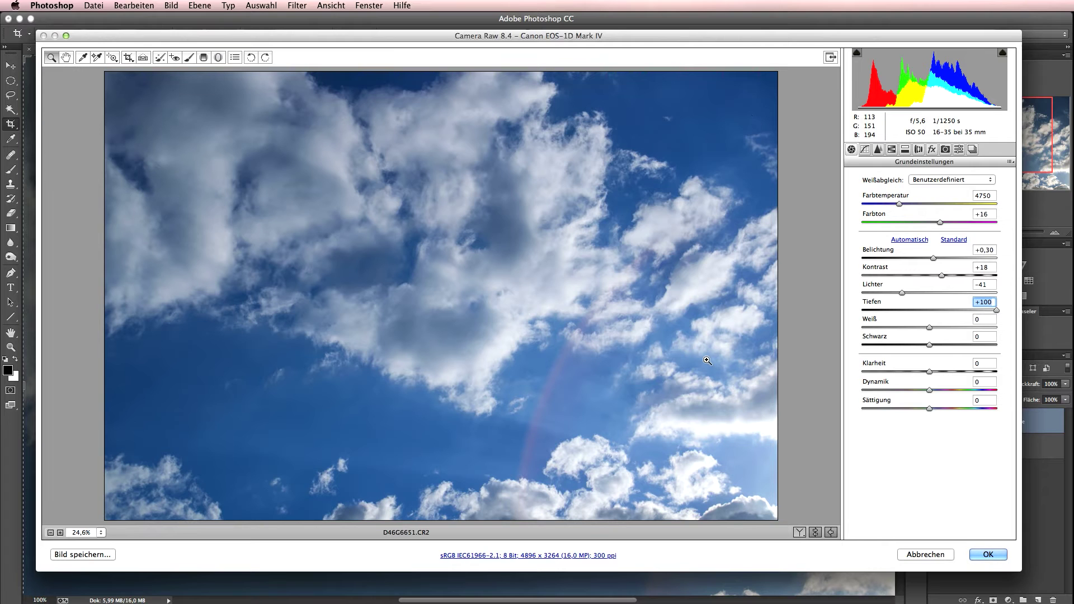
# Try lowering Weiß to -100 and reset it to 0.
pyautogui.moveTo(886, 328); pyautogui.dragTo(977, 330)
pyautogui.write('-100')
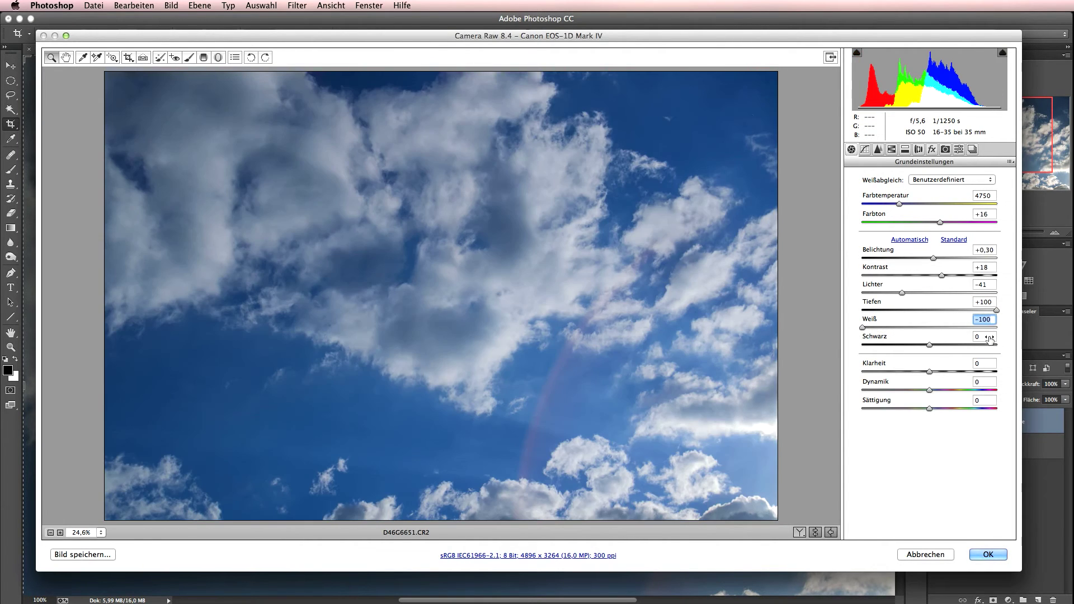
pyautogui.write('0')
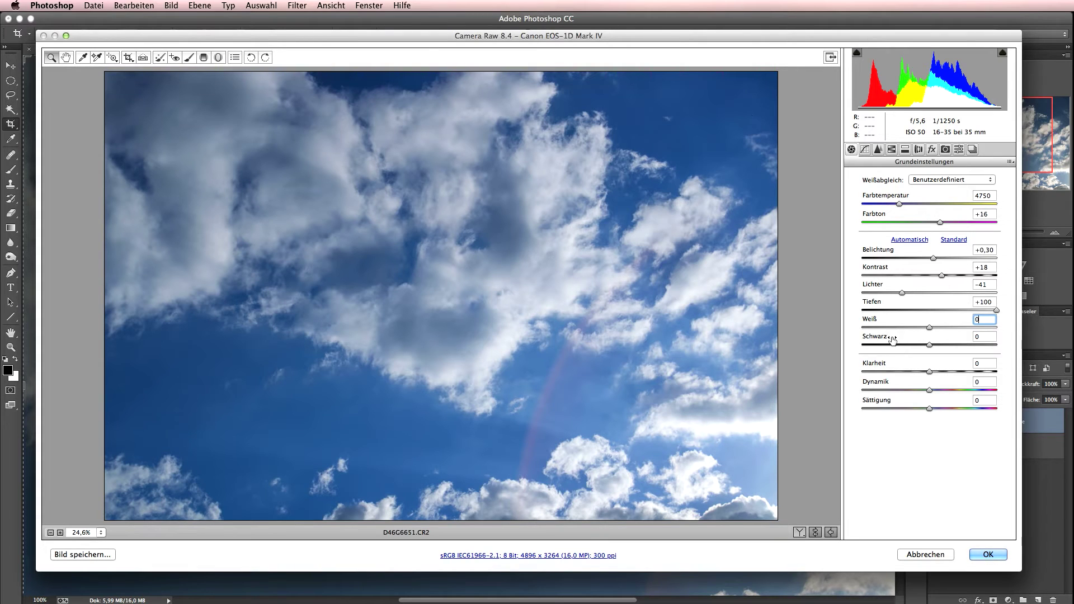
# Set Schwarz to -20 and Klarheit to +100.
pyautogui.moveTo(893, 337); pyautogui.dragTo(881, 342)
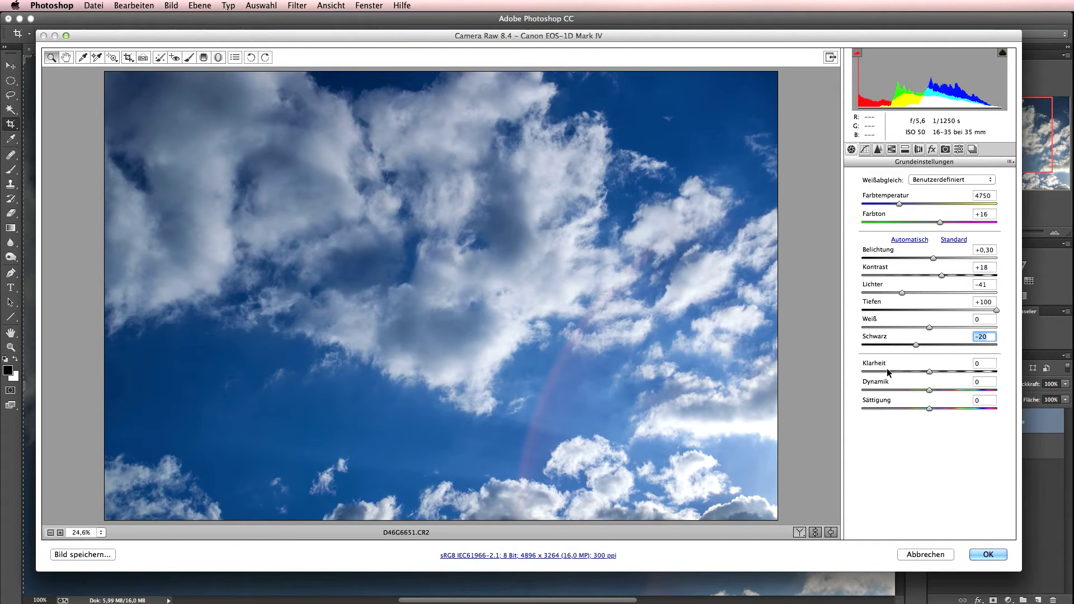
pyautogui.moveTo(879, 367); pyautogui.dragTo(984, 370)
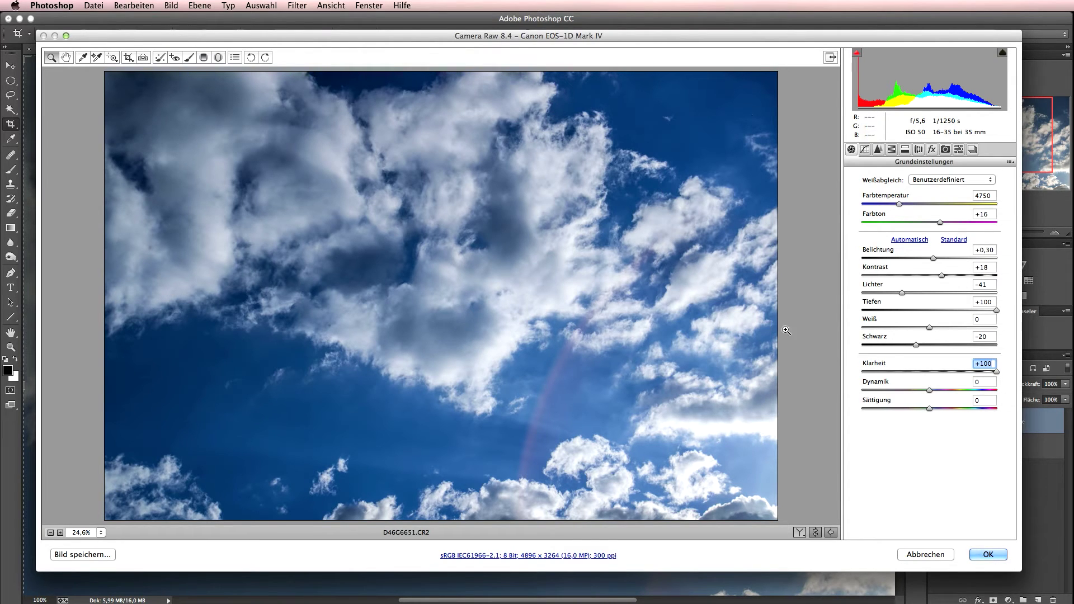
# Inspect the cloud detail at 100% magnification and try reducing Klarheit to -10.
pyautogui.click(100, 532)
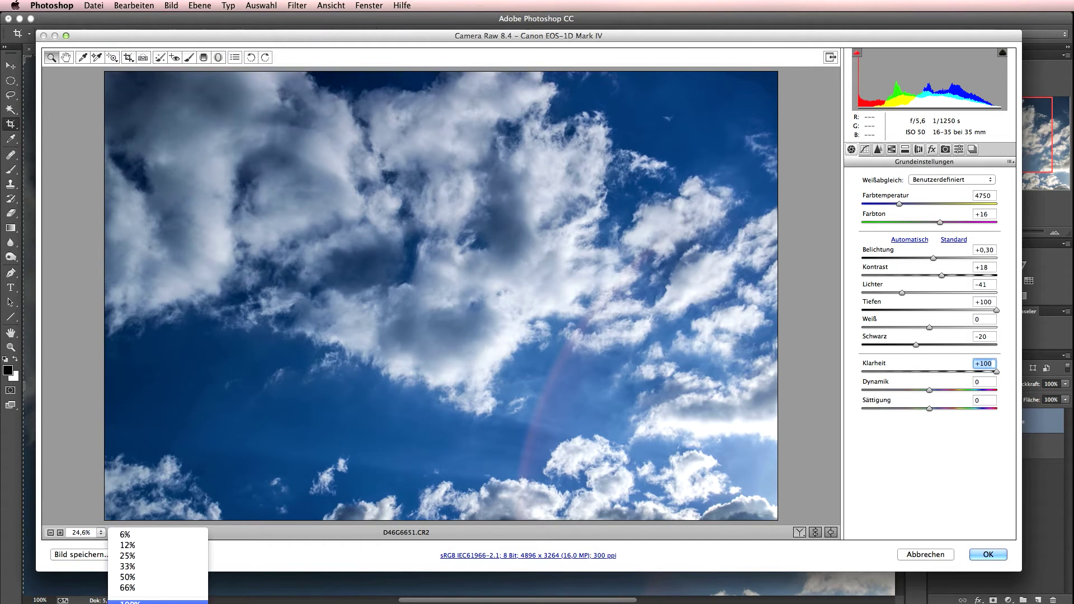
pyautogui.click(128, 602)
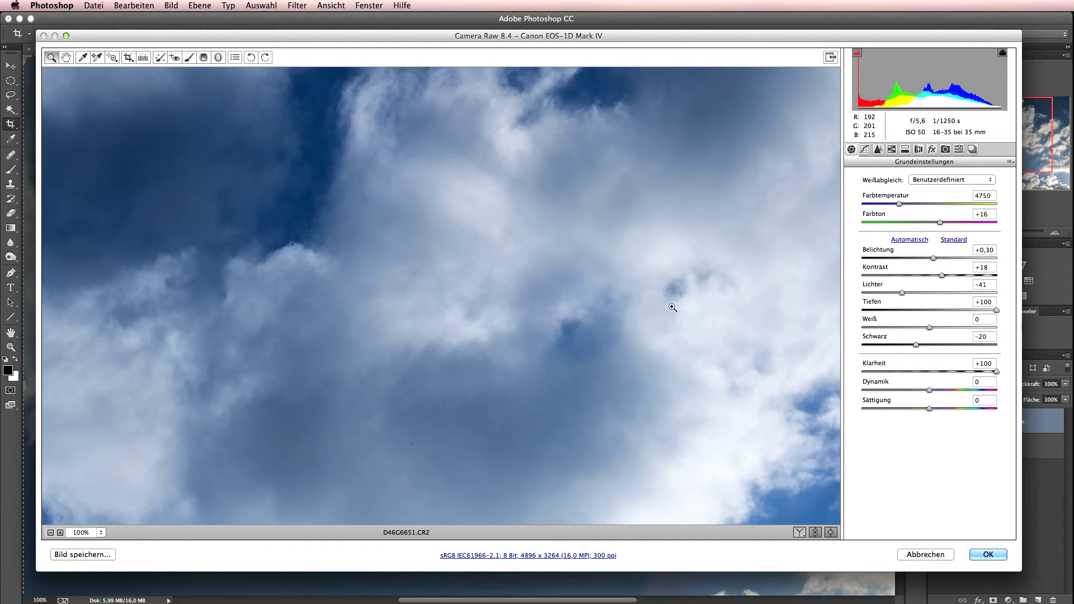
pyautogui.moveTo(598, 323); pyautogui.dragTo(522, 120)
pyautogui.moveTo(518, 258); pyautogui.dragTo(408, 193)
pyautogui.click(998, 372)
pyautogui.moveTo(998, 375)
pyautogui.mouseDown()
pyautogui.moveTo(925, 381)
pyautogui.moveTo(1035, 381)
pyautogui.moveTo(982, 381)
pyautogui.mouseUp()
pyautogui.press('super+z')
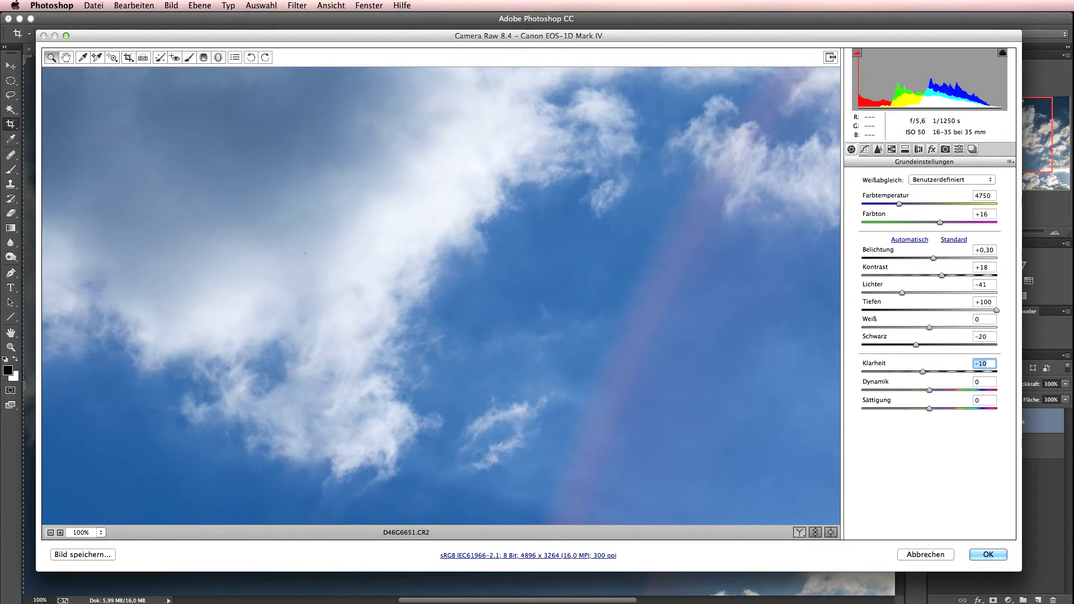
# Set Klarheit to +49 while judging the whole sky image.
pyautogui.doubleClick(66, 57)
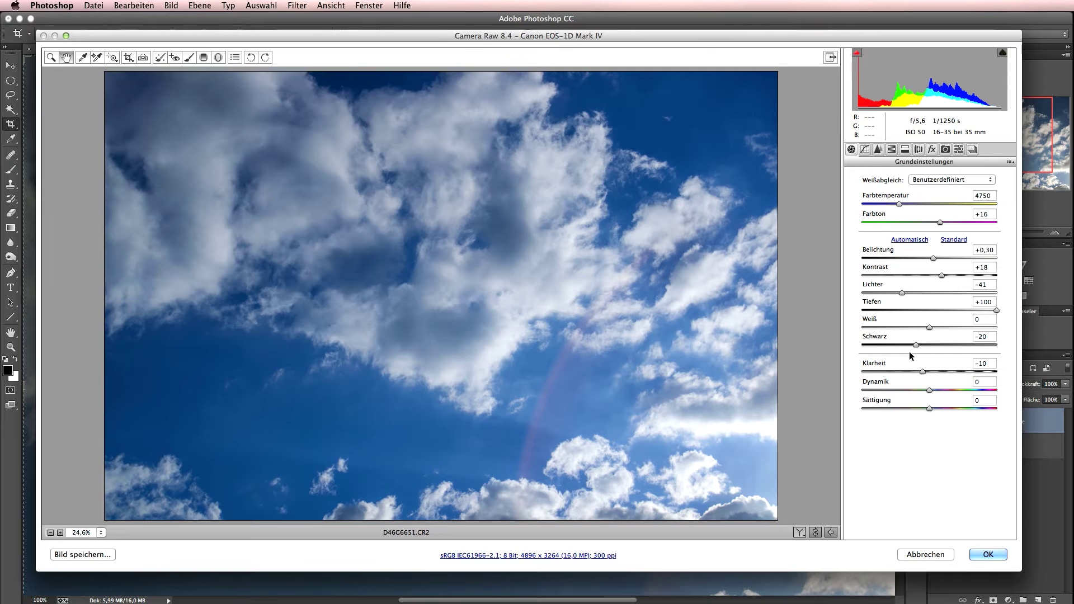
pyautogui.moveTo(886, 371); pyautogui.dragTo(922, 372)
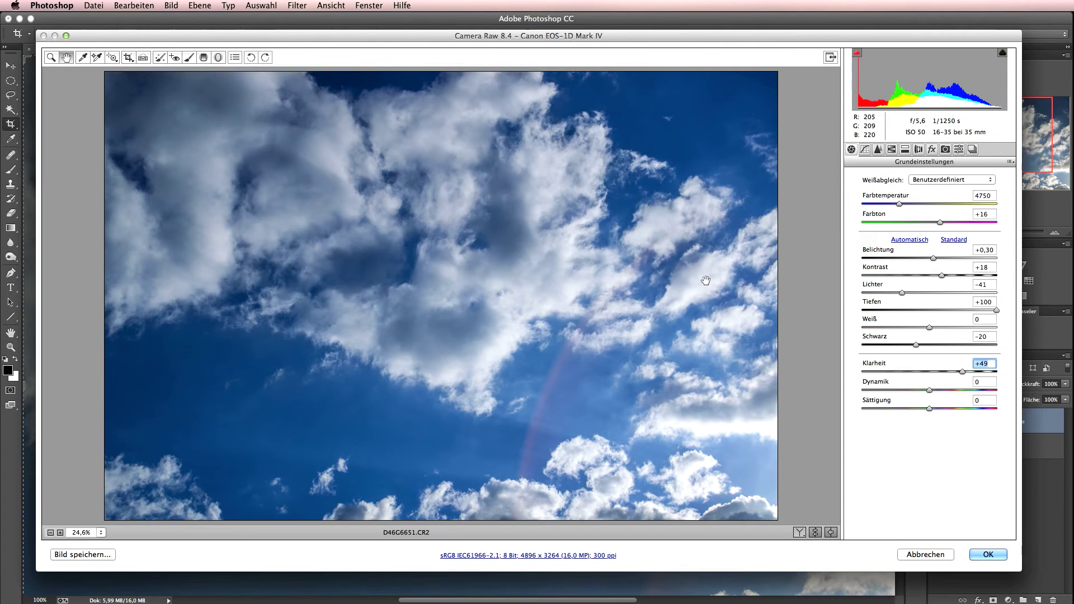
# Set the Luminanz noise reduction to 15 in the detail settings.
pyautogui.click(878, 149)
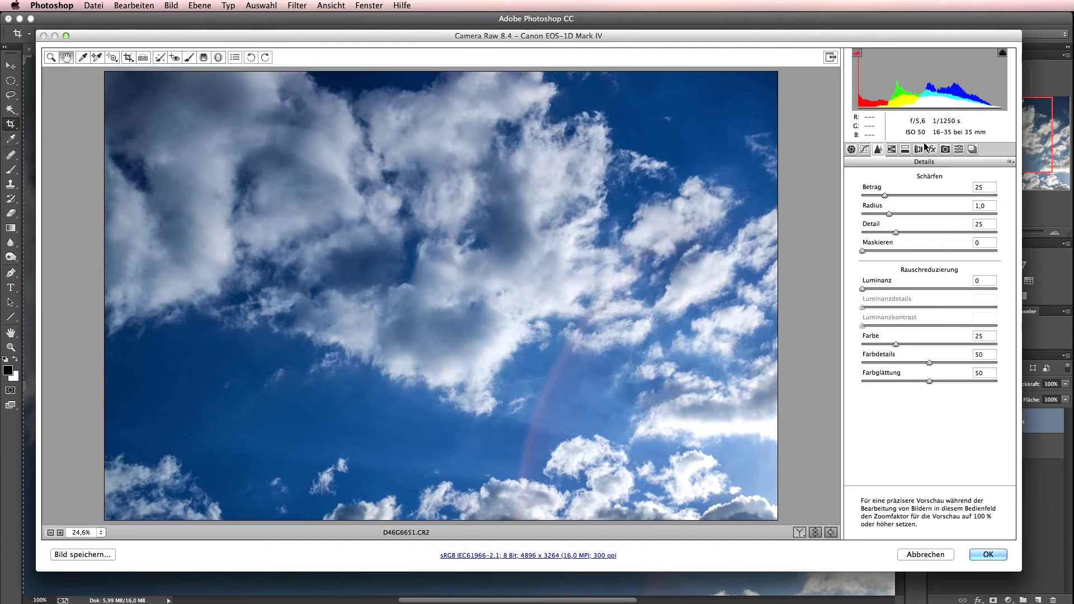
pyautogui.click(977, 282)
pyautogui.write('15')
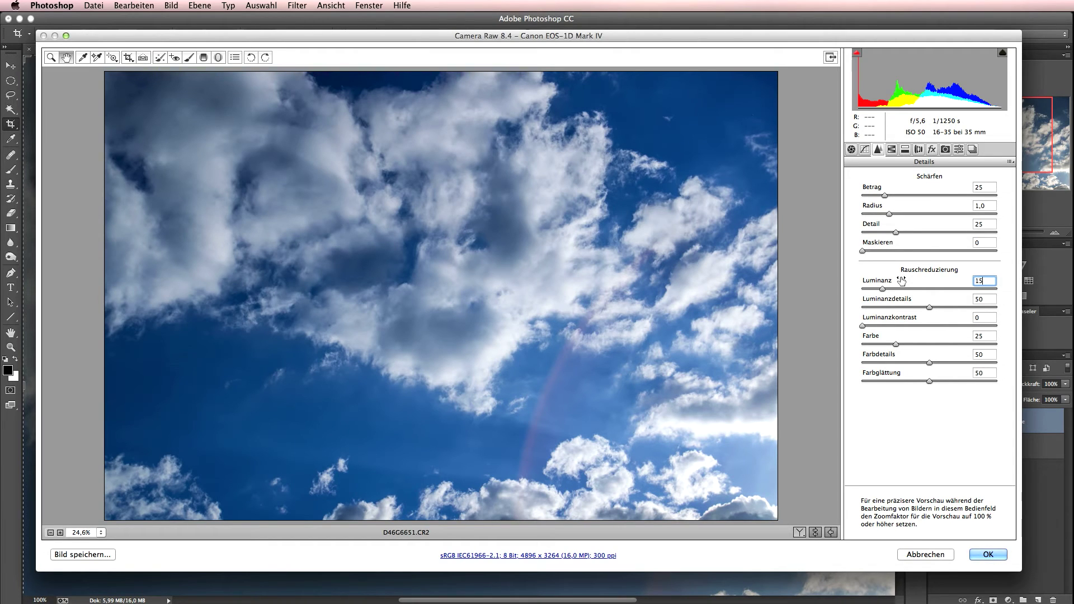
# Set the saturation of Blautöne to +17 and their luminance to -7 in the HSL adjustments.
pyautogui.click(892, 150)
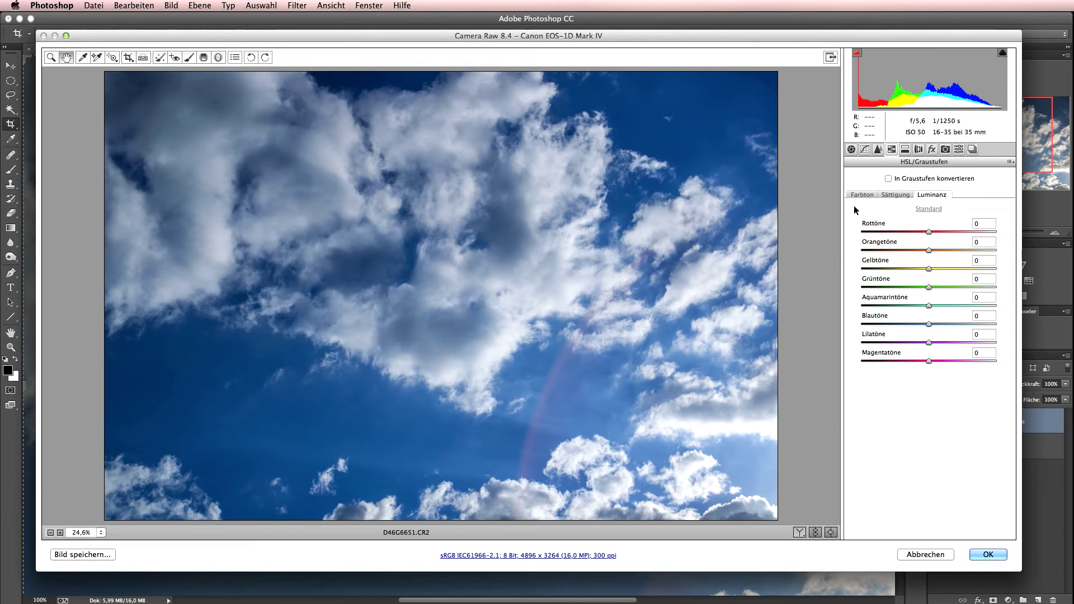
pyautogui.click(893, 195)
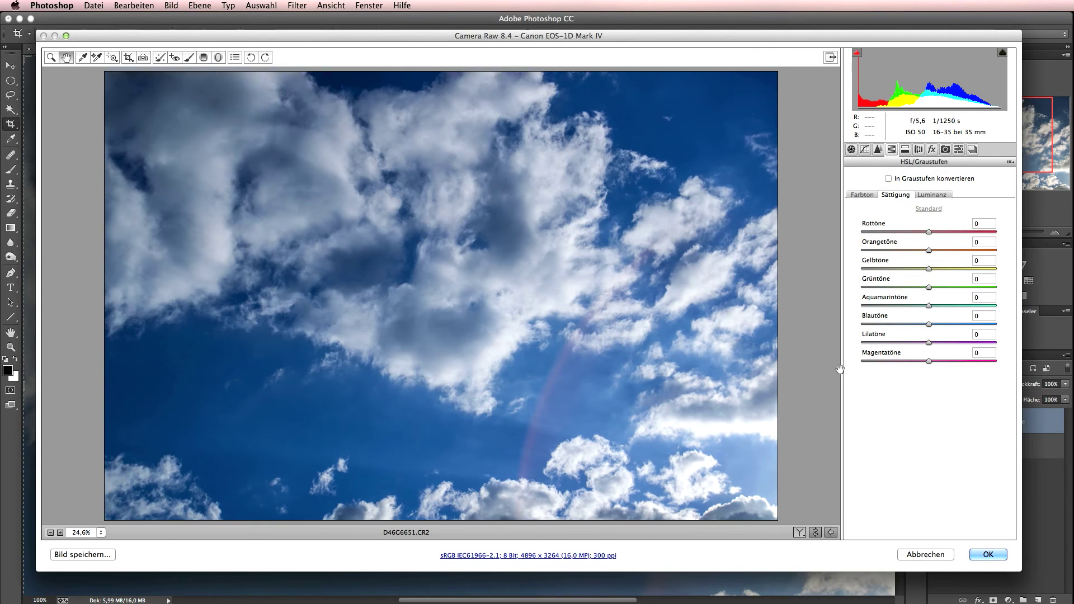
pyautogui.moveTo(889, 323); pyautogui.dragTo(1028, 331)
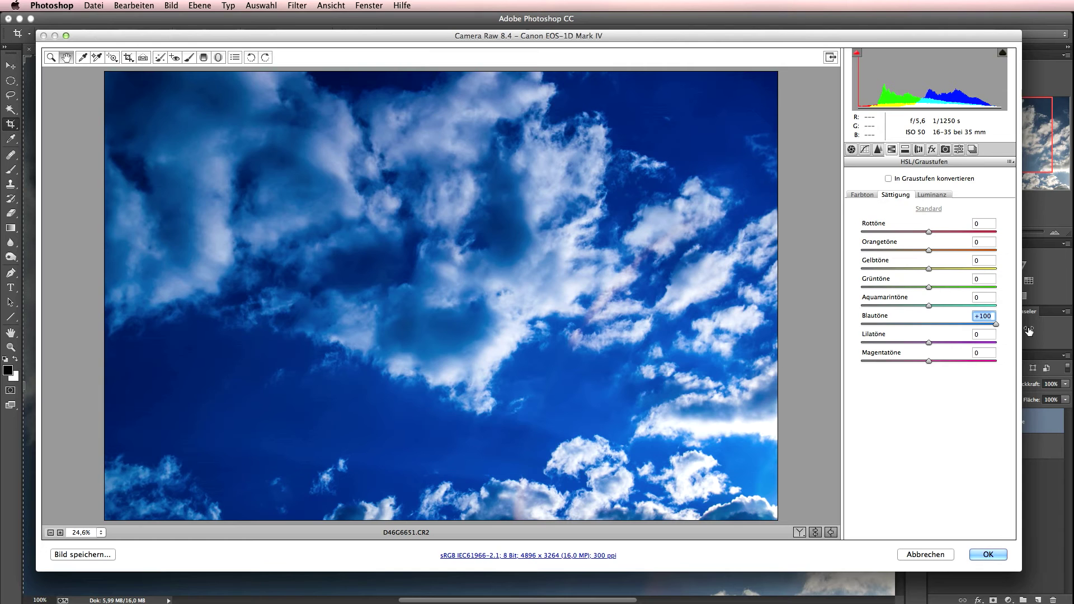
pyautogui.moveTo(995, 323); pyautogui.dragTo(939, 324)
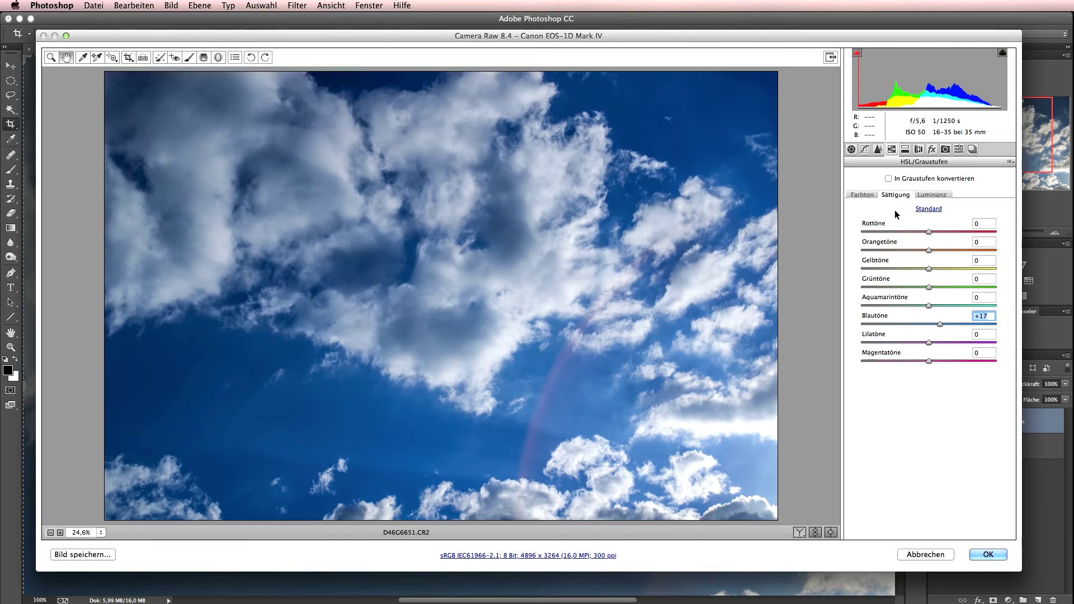
pyautogui.click(932, 195)
pyautogui.moveTo(908, 323); pyautogui.dragTo(838, 326)
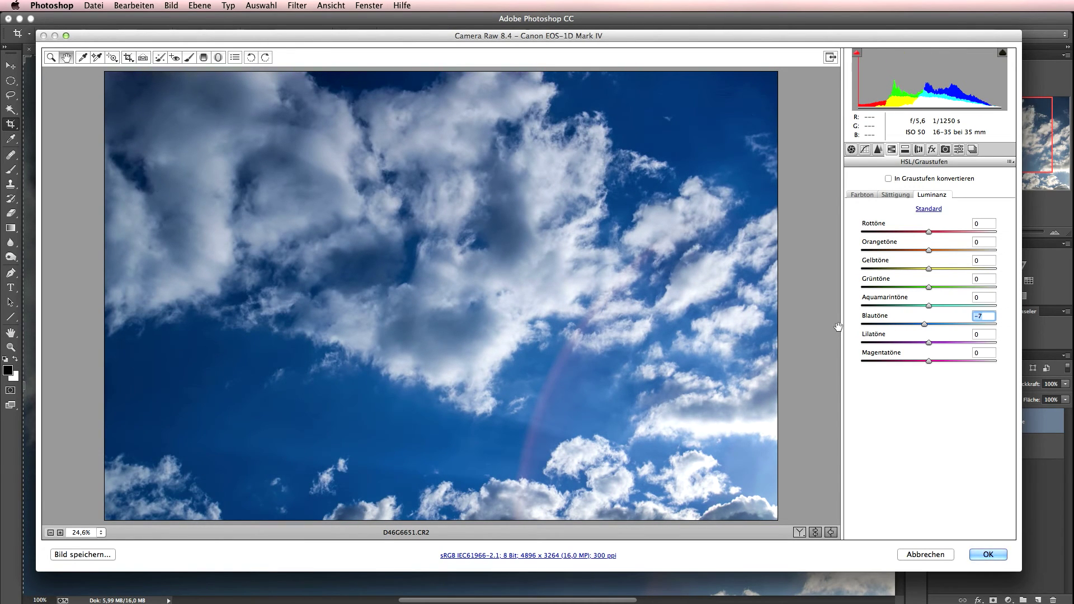
# Set the saturation of Primärwerte Blau to 15 in the camera calibration and apply the raw settings to the smart object.
pyautogui.click(946, 150)
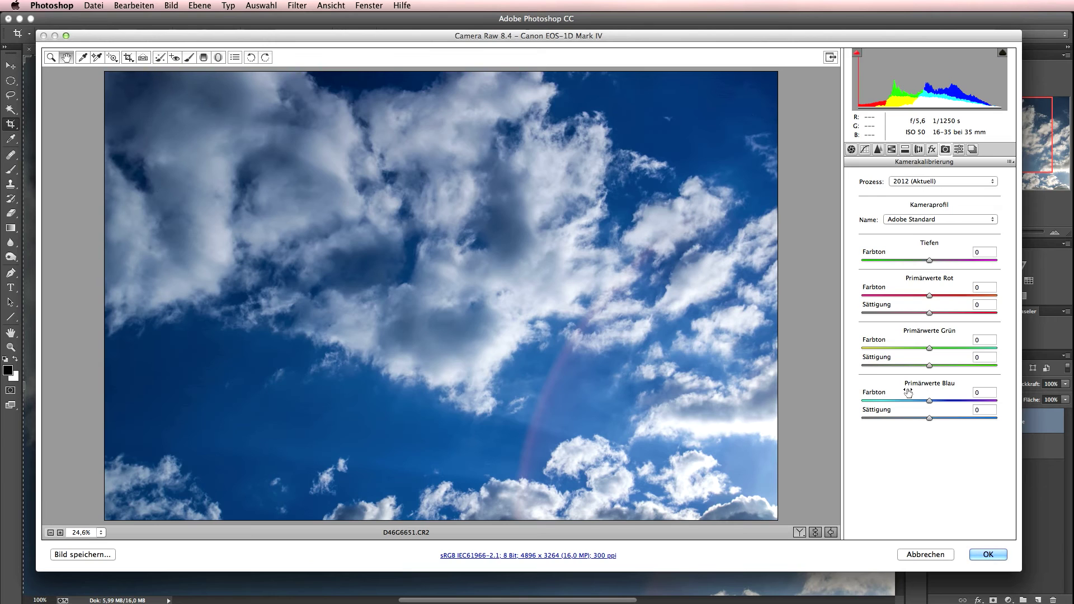
pyautogui.click(977, 411)
pyautogui.write('15')
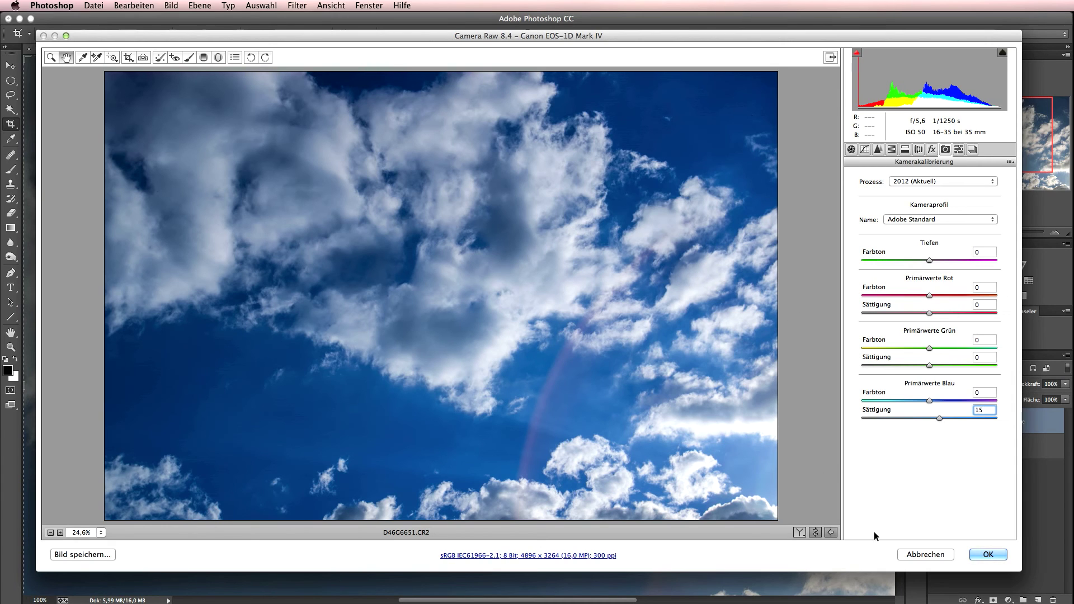
pyautogui.click(988, 555)
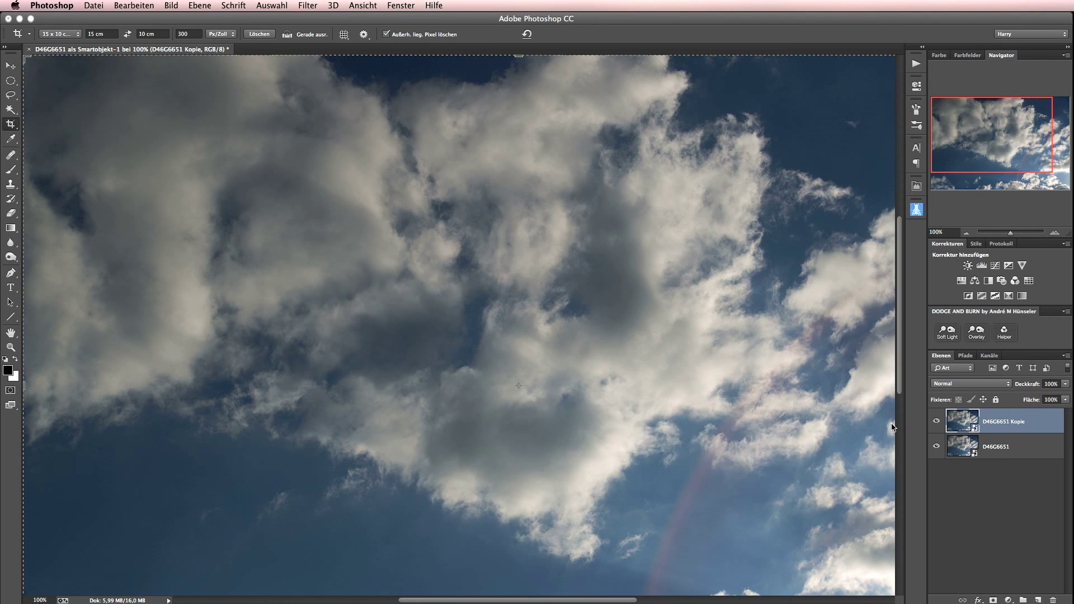
# Compare the whole image before and after the raw edits by toggling the visibility of the D46G6651 Kopie layer.
pyautogui.press('super+0')
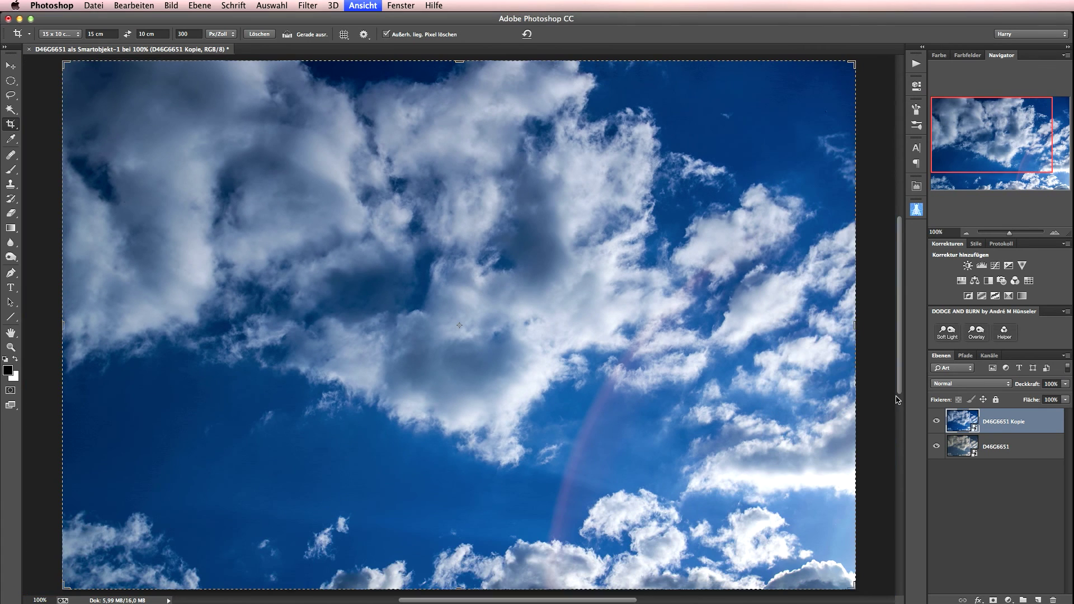
pyautogui.click(937, 423)
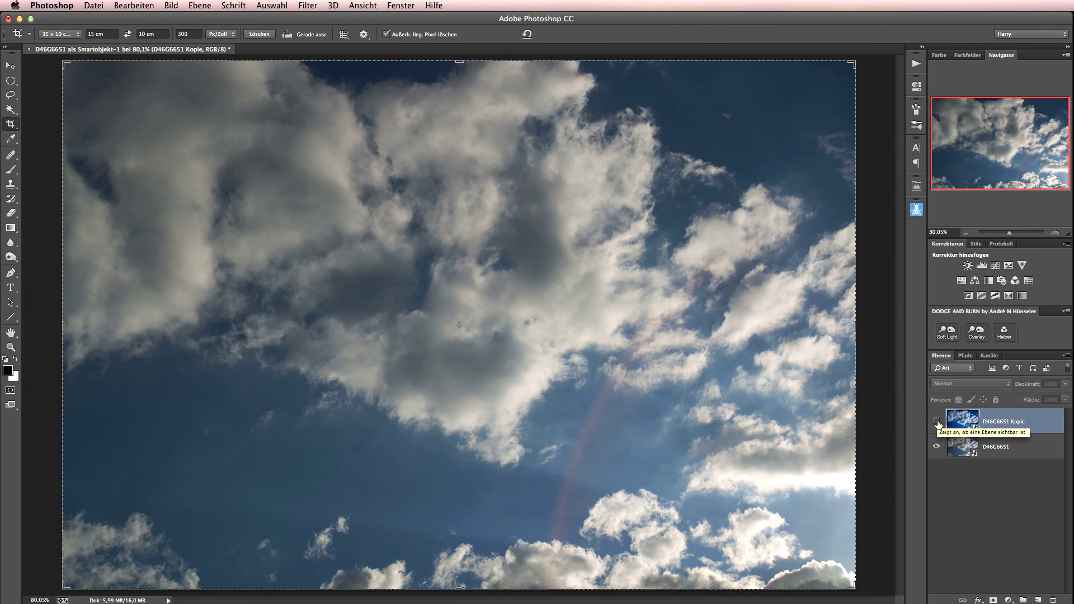
pyautogui.click(937, 422)
pyautogui.click(937, 423)
pyautogui.click(936, 423)
# Compare the sky before and after at 100% magnification by repeatedly hiding and showing the D46G6651 Kopie layer.
pyautogui.press('super+1')
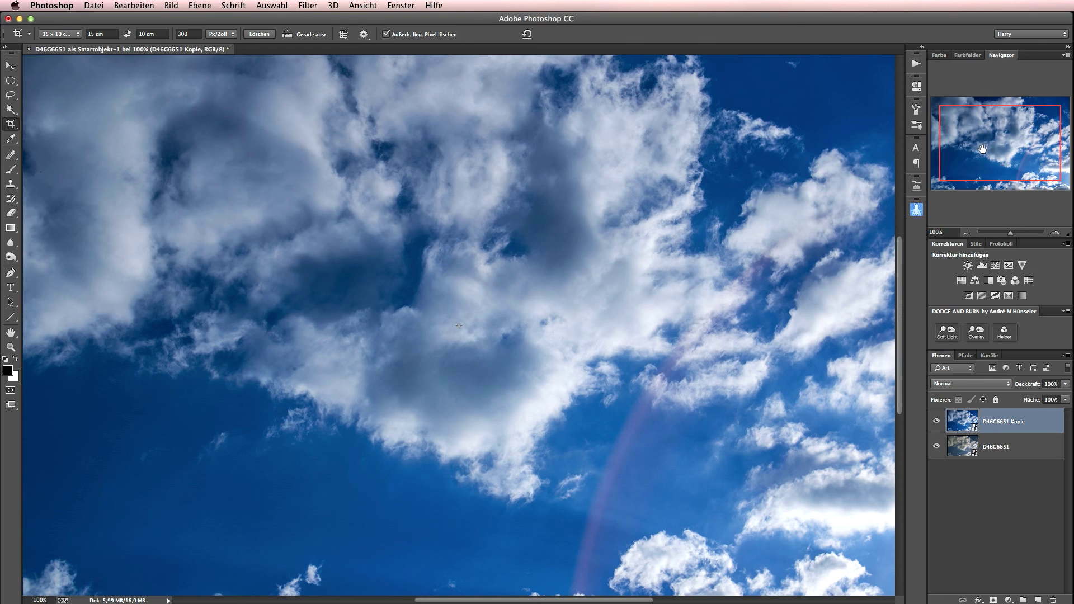
pyautogui.moveTo(981, 150)
pyautogui.mouseDown()
pyautogui.moveTo(988, 121)
pyautogui.moveTo(979, 161)
pyautogui.mouseUp()
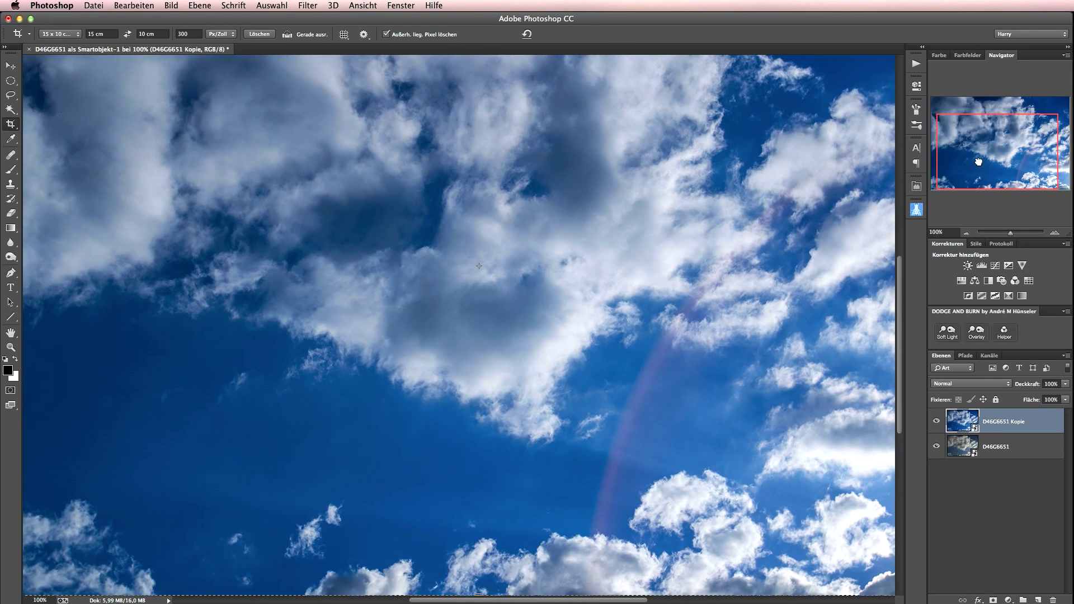
pyautogui.click(936, 422)
pyautogui.click(936, 421)
pyautogui.click(936, 422)
pyautogui.click(936, 422)
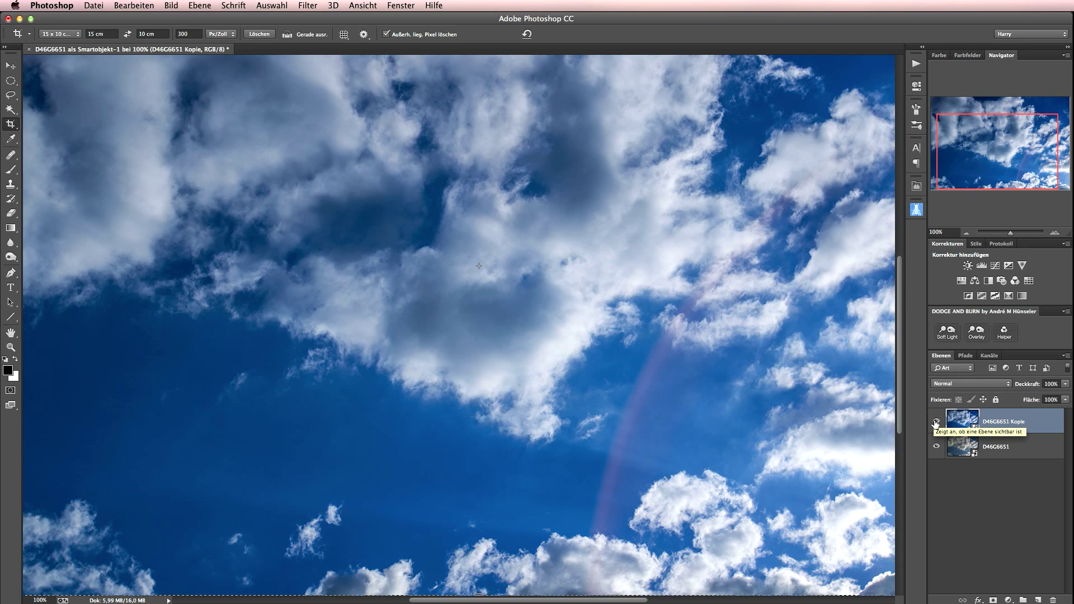
pyautogui.click(935, 421)
pyautogui.click(935, 422)
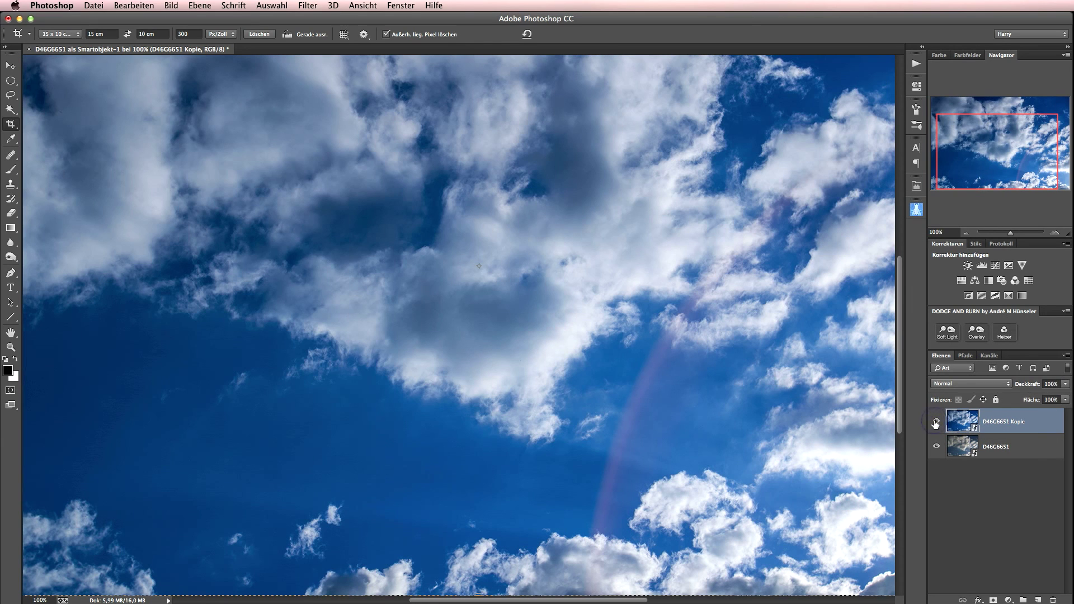